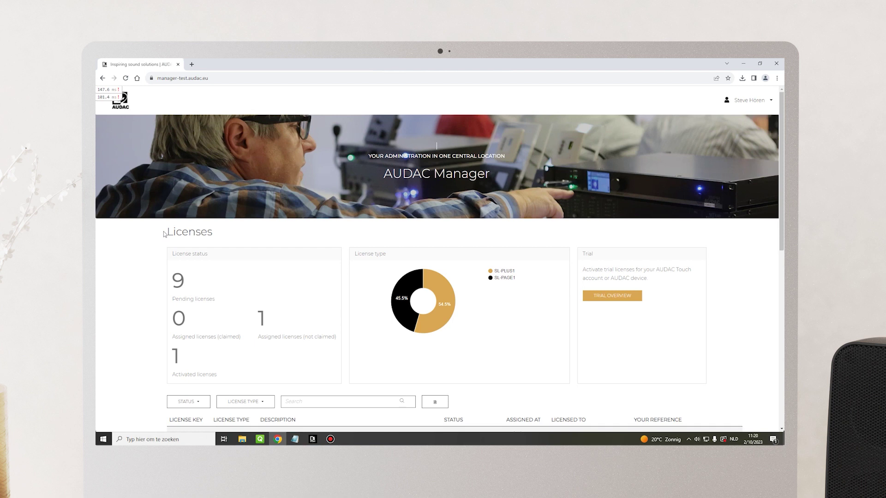
# Highlight the Pending, Assigned (claimed) and Assigned (not claimed) license labels on the dashboard
pyautogui.click(221, 300)
pyautogui.moveTo(220, 303); pyautogui.dragTo(169, 302)
pyautogui.moveTo(241, 337); pyautogui.dragTo(167, 342)
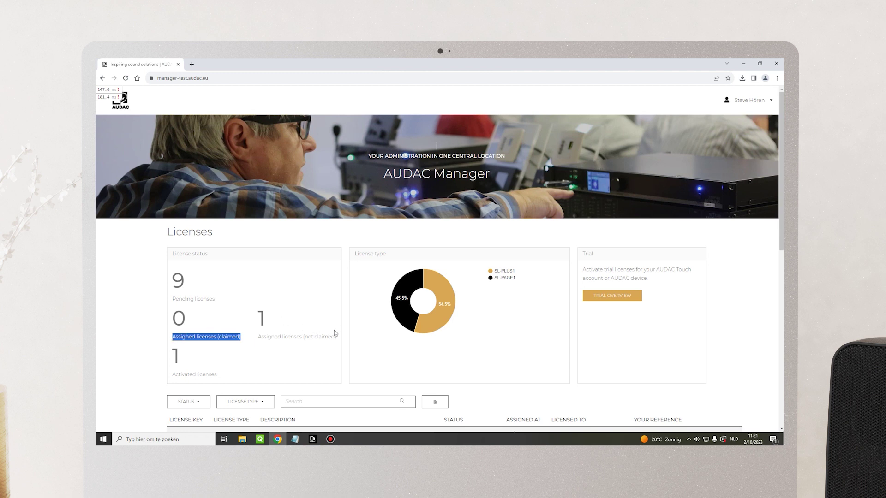
pyautogui.moveTo(336, 337); pyautogui.dragTo(256, 337)
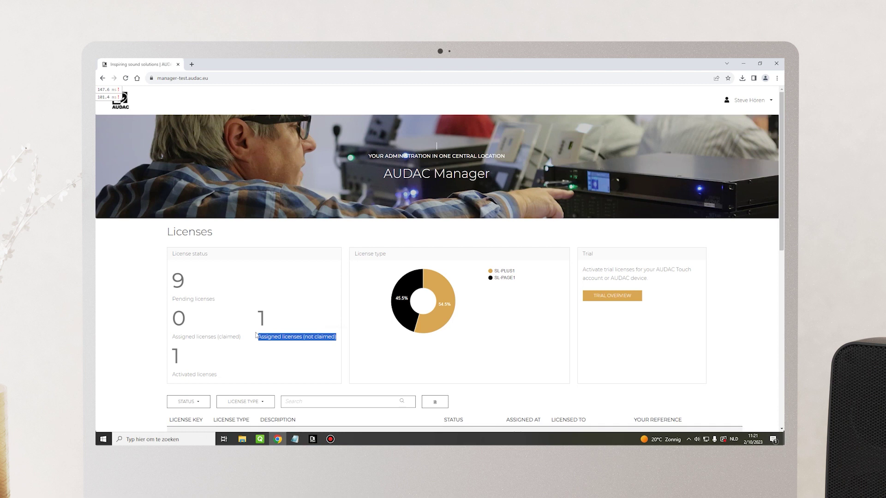
# Scroll down to the table listing all 11 licenses with status and references
pyautogui.scroll(-2, 256, 336)
pyautogui.moveTo(231, 305); pyautogui.dragTo(173, 308)
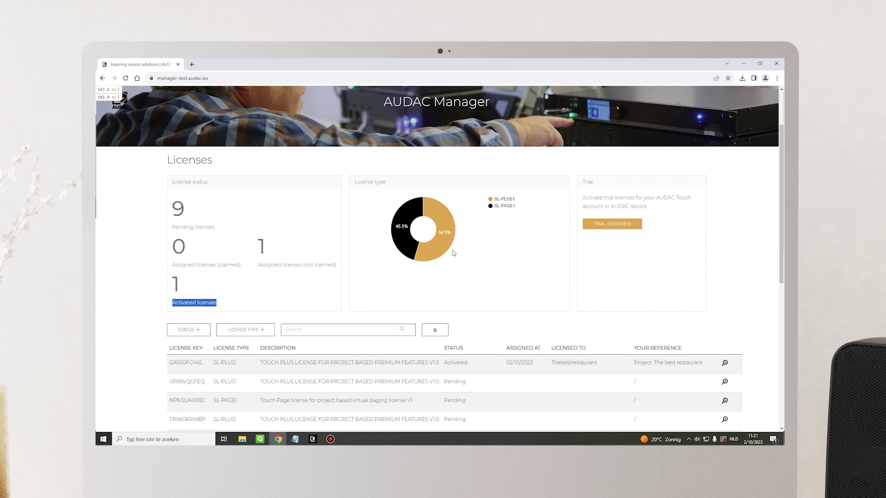
pyautogui.click(409, 278)
pyautogui.scroll(-4, 583, 204)
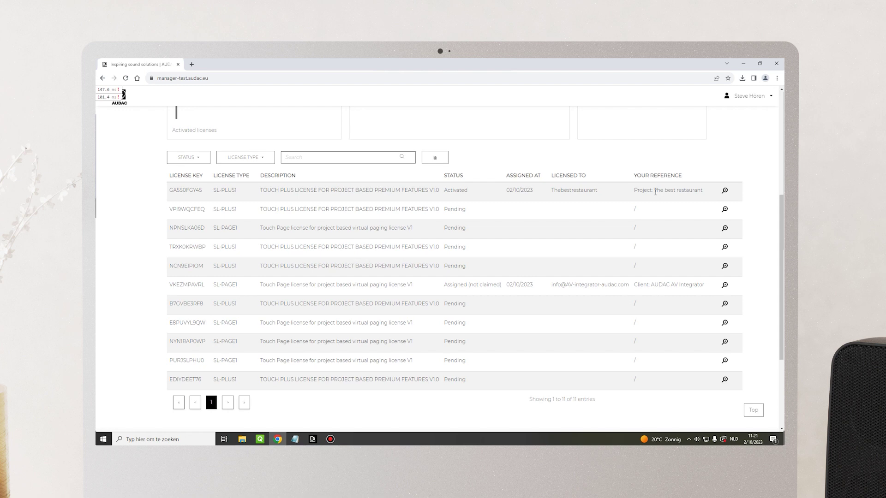
pyautogui.click(725, 192)
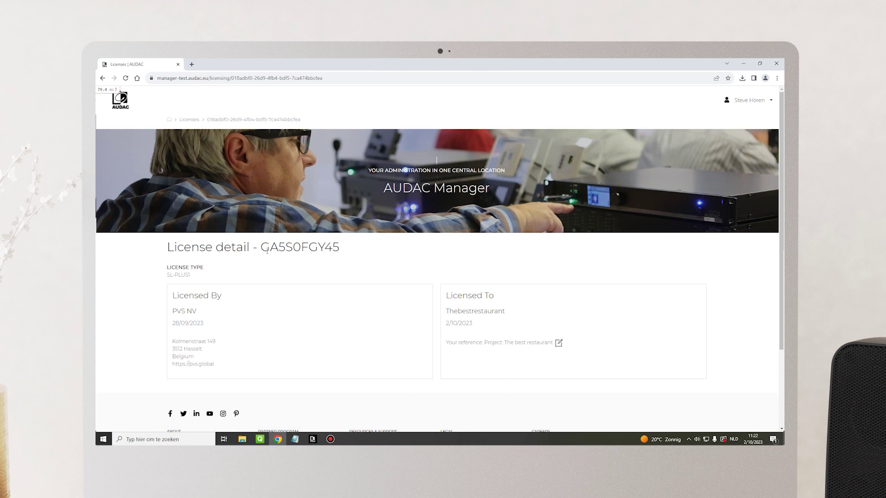
pyautogui.scroll(-2, 386, 243)
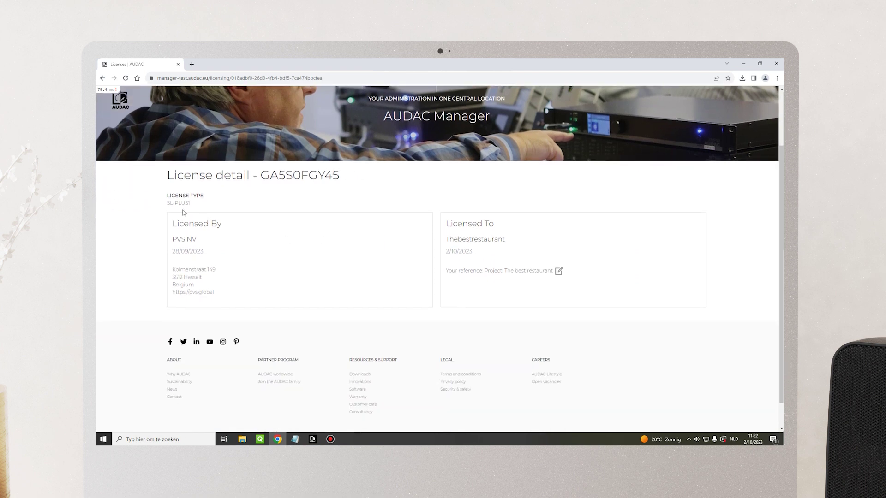
pyautogui.moveTo(166, 204); pyautogui.dragTo(208, 203)
pyautogui.click(214, 203)
pyautogui.moveTo(170, 225); pyautogui.dragTo(241, 300)
pyautogui.click(554, 239)
pyautogui.click(123, 110)
pyautogui.scroll(-4, 501, 218)
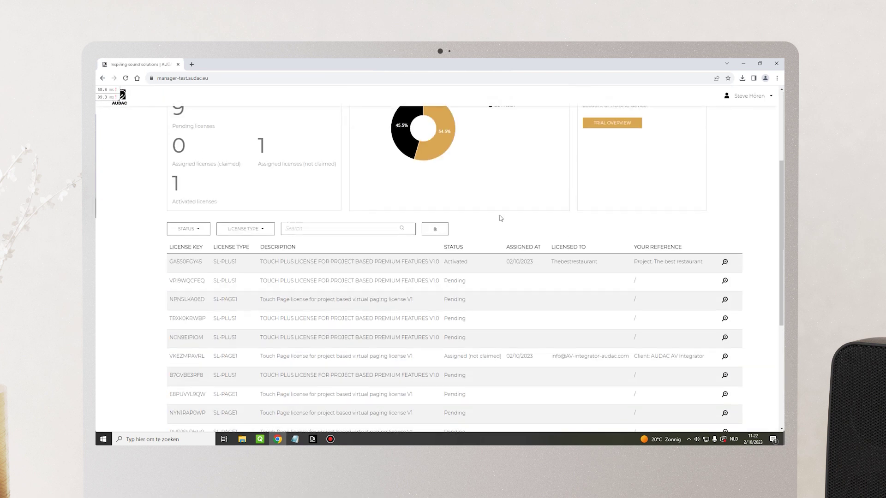
pyautogui.scroll(-2, 501, 218)
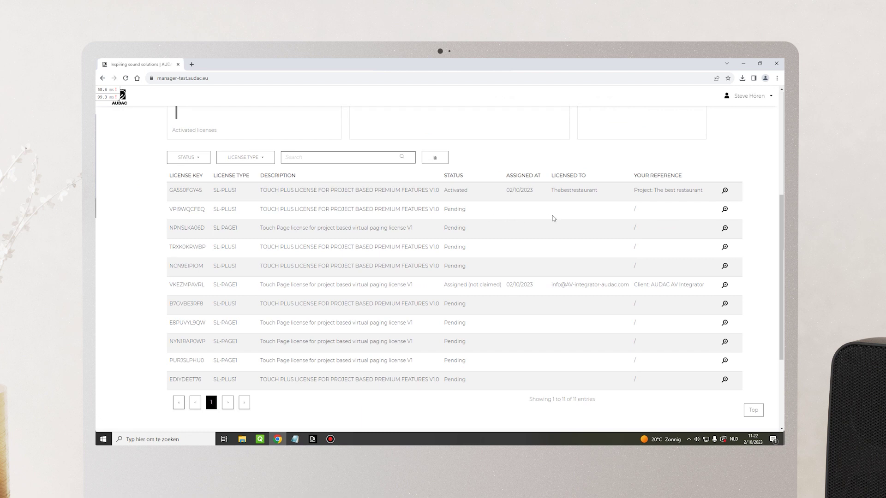
pyautogui.click(725, 210)
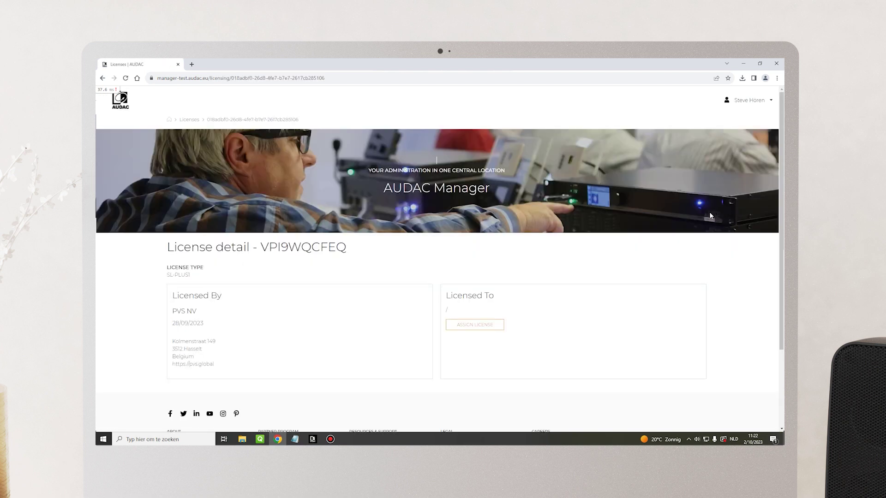
pyautogui.scroll(-2, 443, 275)
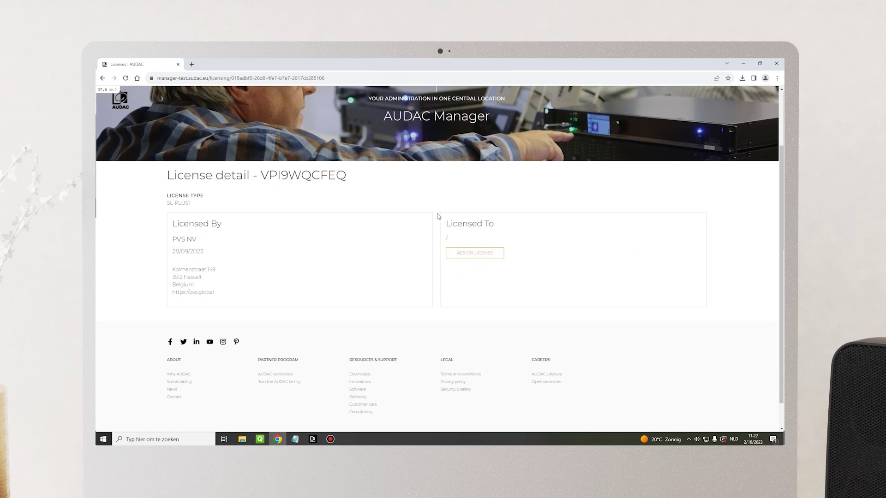
pyautogui.click(476, 258)
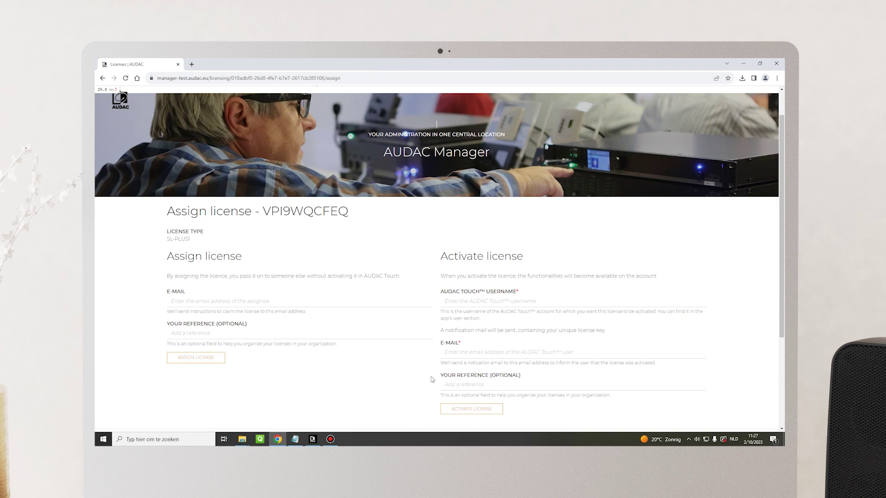
pyautogui.scroll(-2, 463, 360)
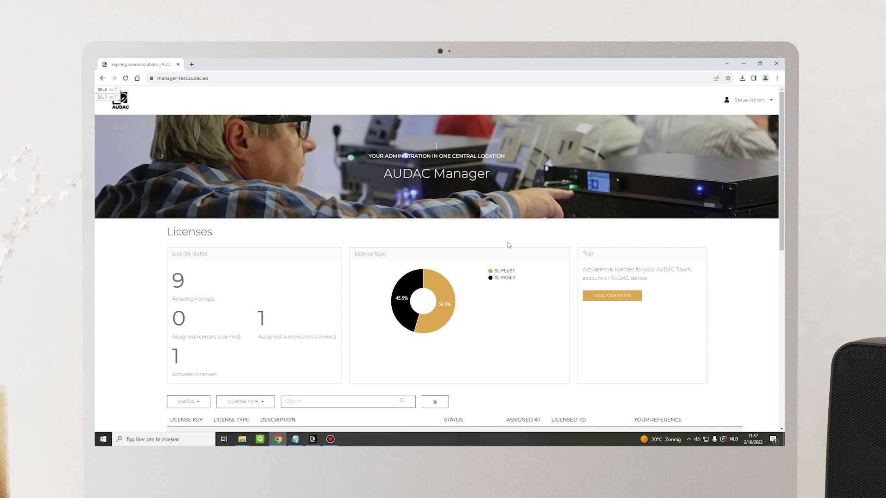
# Show the Trial licenses overview with its active SL-NAC8 trial
pyautogui.click(609, 297)
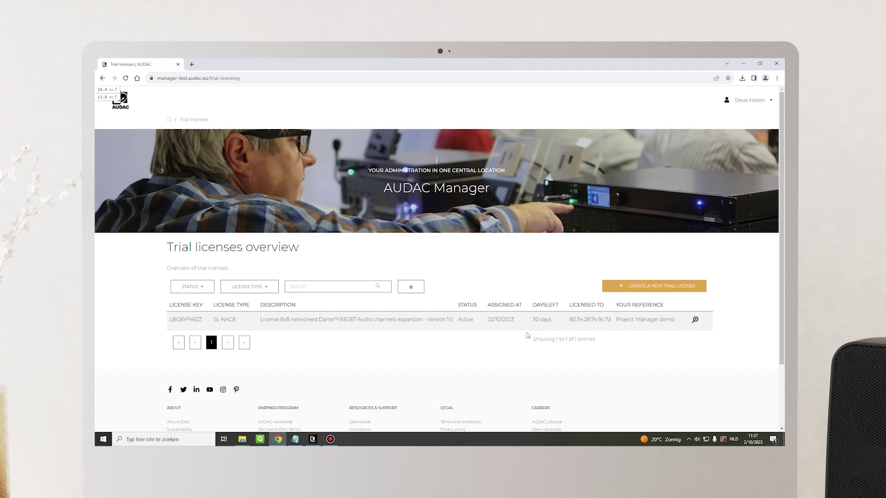
# Start a new trial license and choose SL-NAC8 as its type
pyautogui.click(650, 288)
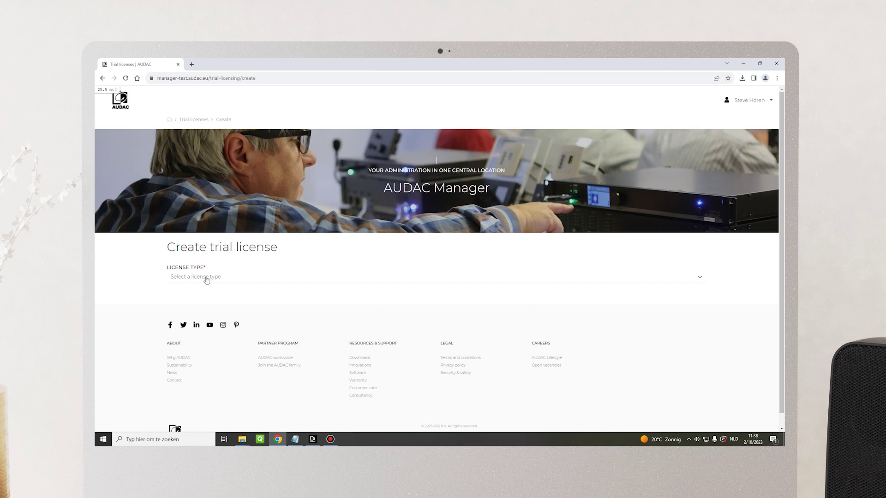
pyautogui.click(206, 279)
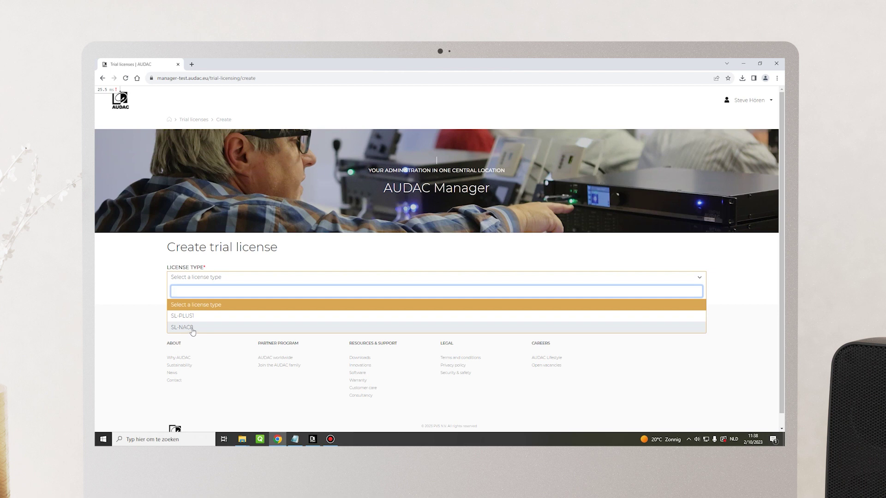
pyautogui.click(193, 328)
pyautogui.scroll(-3, 302, 256)
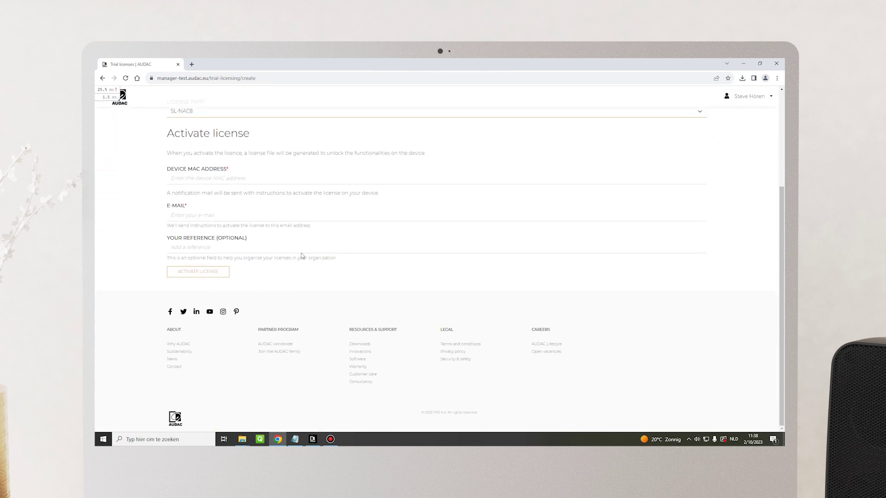
pyautogui.scroll(1, 302, 256)
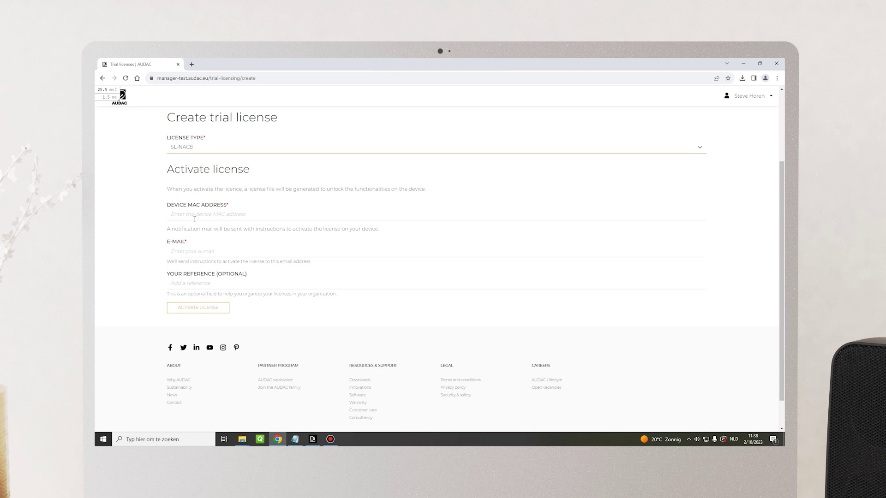
# Enter MAC 80-34-28-74-9C-7D, the notification e-mail and reference 'Project: Manager demo', then activate
pyautogui.click(195, 218)
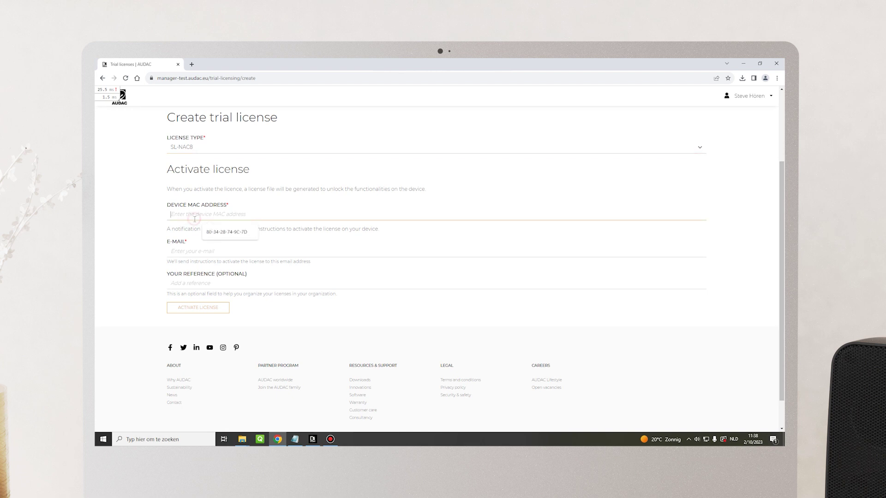
pyautogui.click(229, 232)
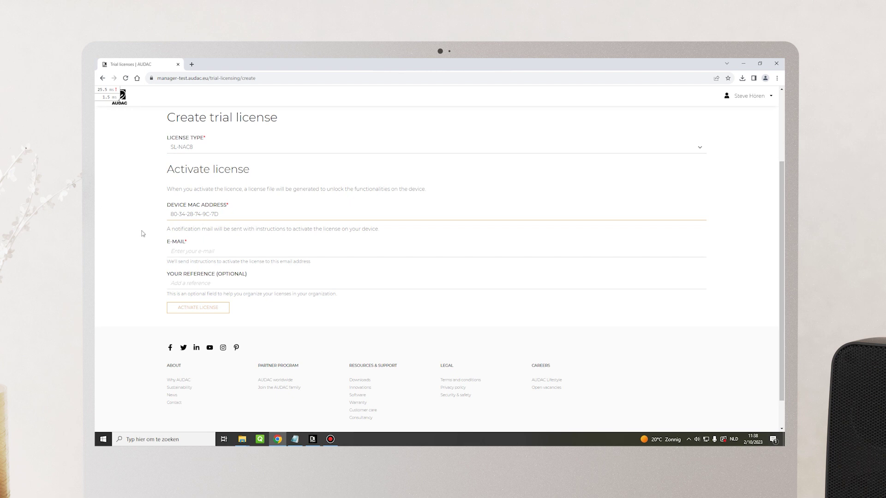
pyautogui.click(195, 253)
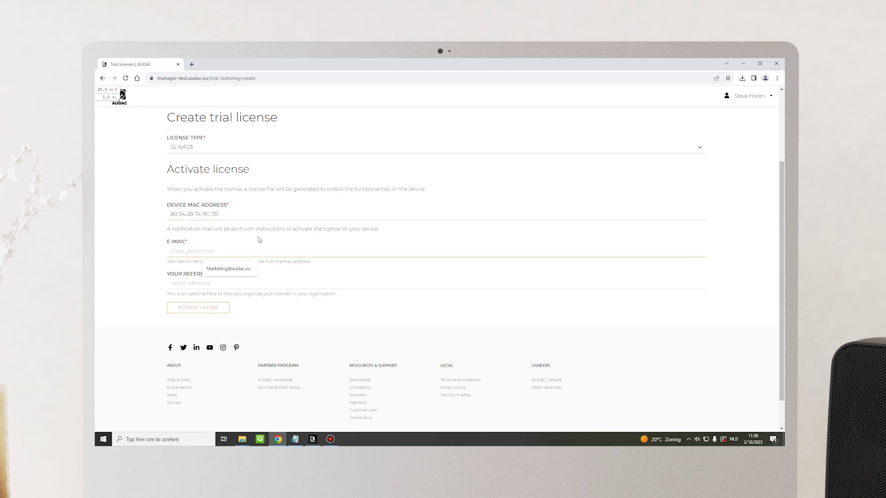
pyautogui.click(260, 262)
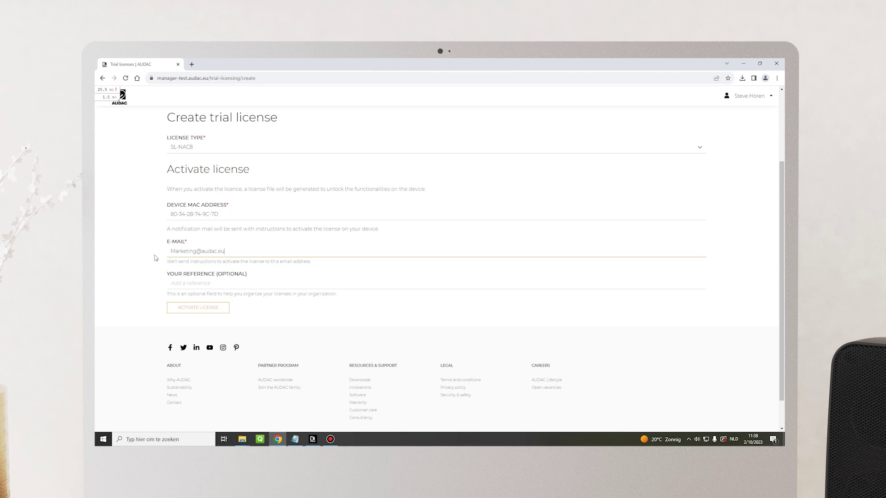
pyautogui.click(181, 284)
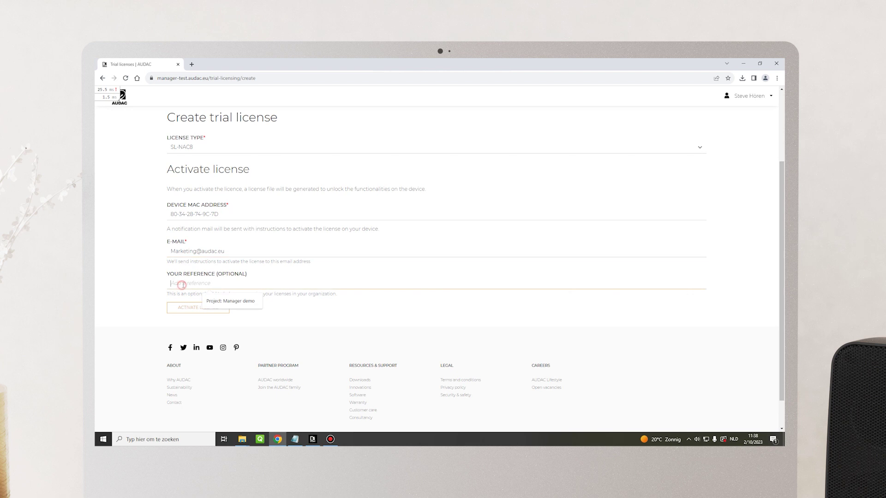
pyautogui.click(223, 302)
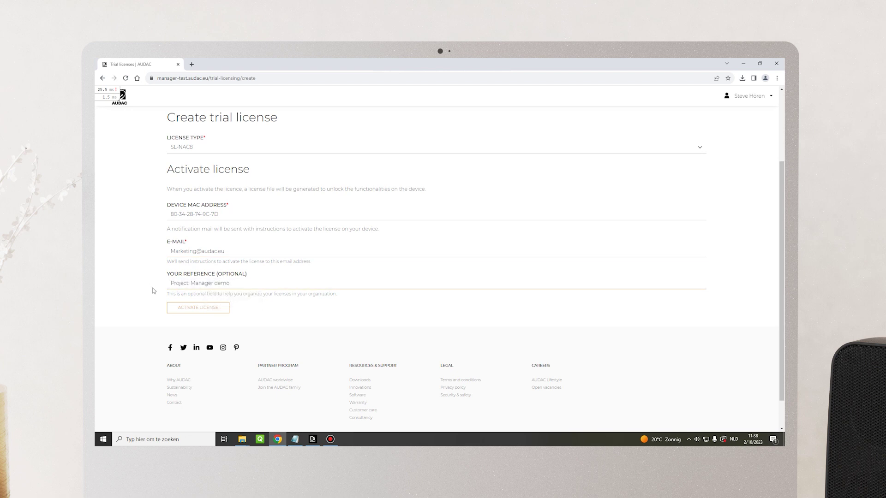
pyautogui.click(196, 310)
pyautogui.click(194, 310)
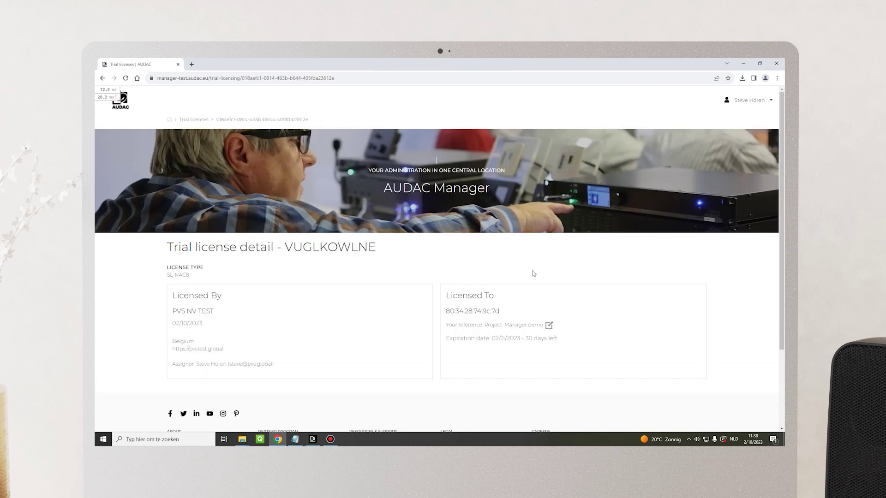
# Scroll through the new SL-NAC8 trial license's detail page
pyautogui.scroll(-1, 590, 256)
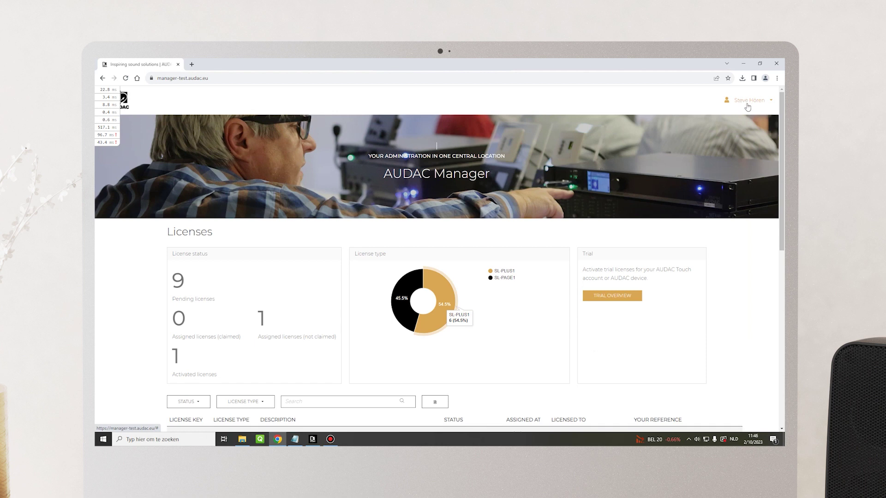
pyautogui.click(756, 103)
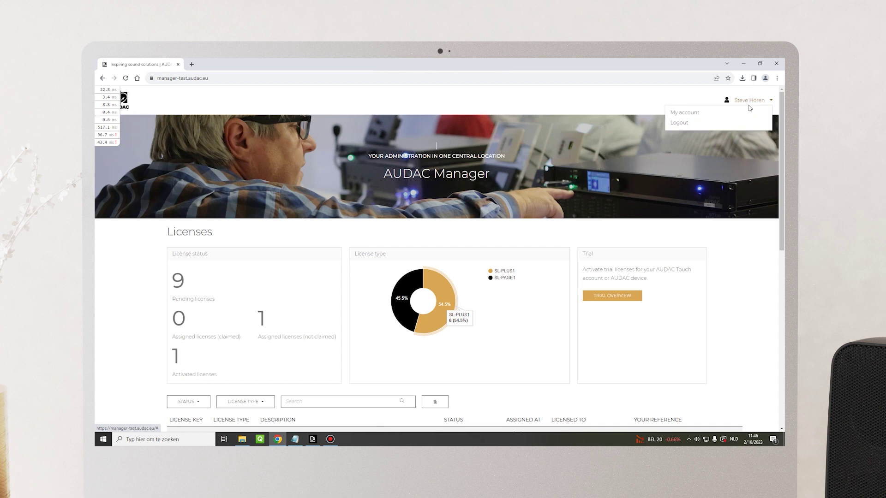
pyautogui.click(692, 115)
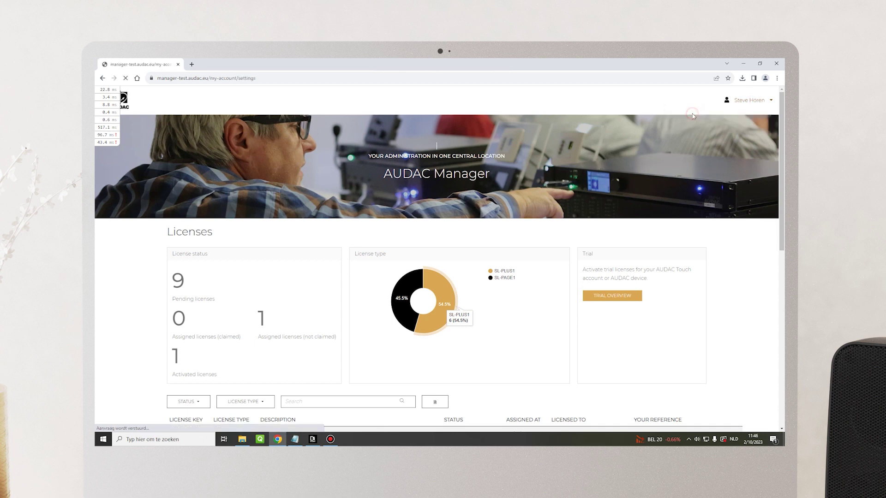
pyautogui.scroll(-1, 277, 277)
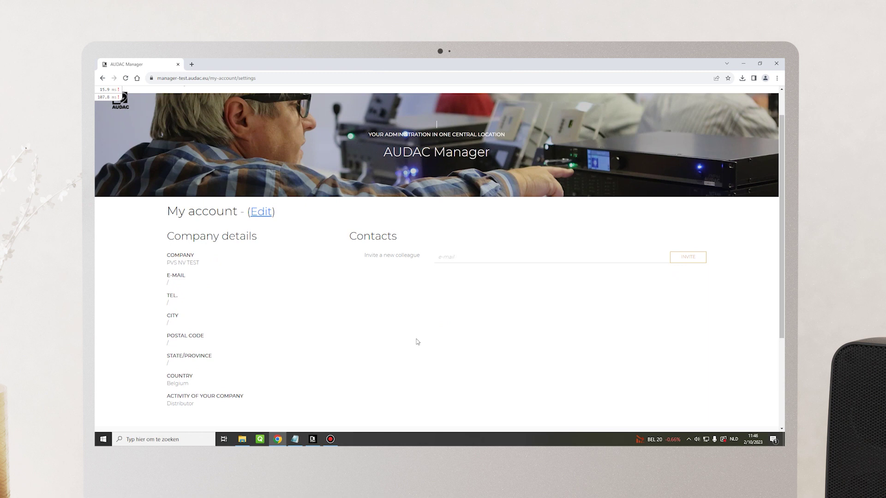
pyautogui.click(452, 259)
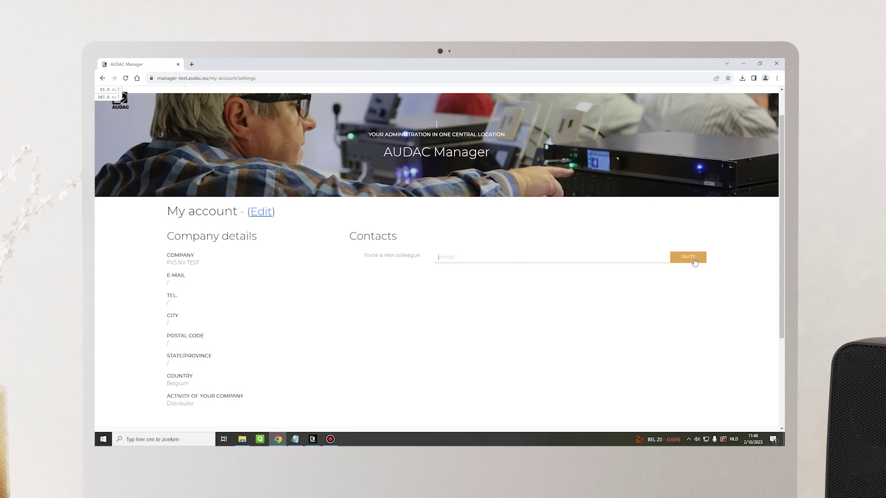
pyautogui.scroll(1, 544, 312)
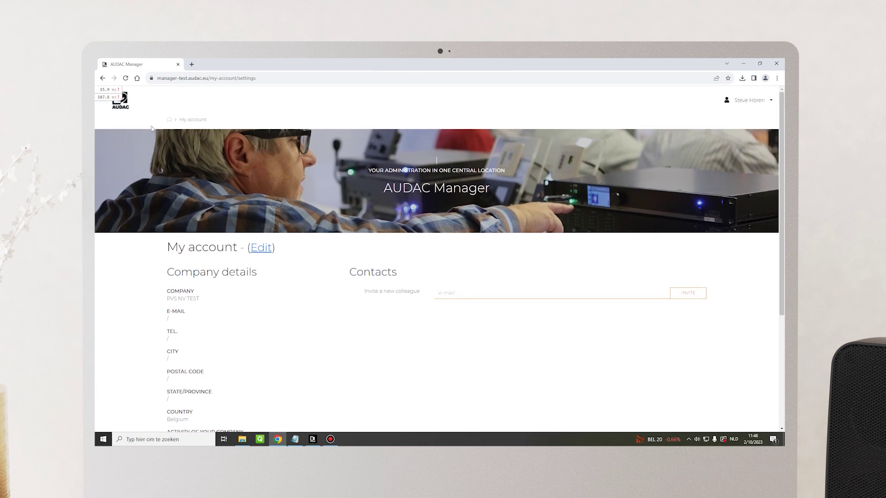
pyautogui.click(131, 104)
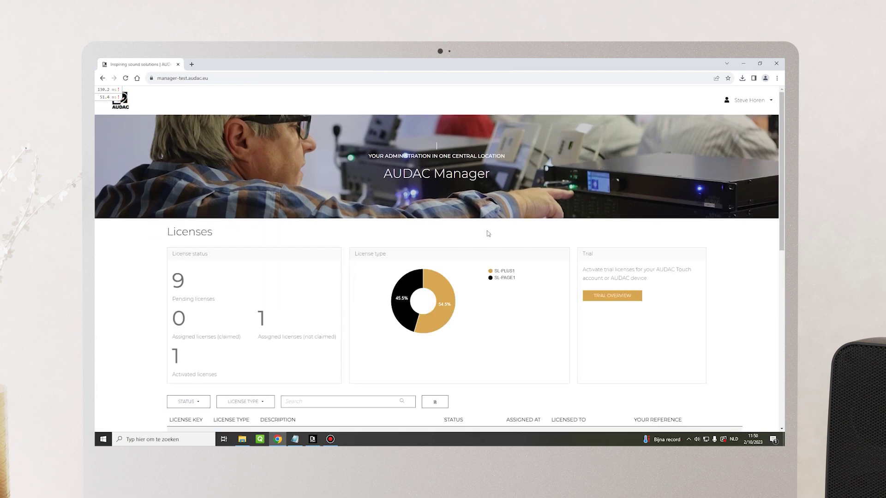